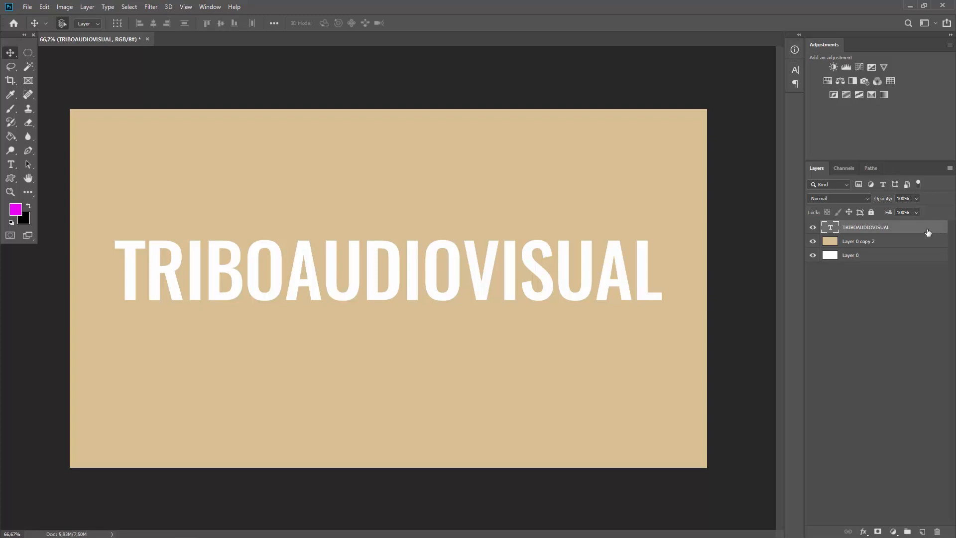
- Open the Layer Style dialog on Blending Options for the TRIBOAUDIOVISUAL text layer
right_click(926, 230)
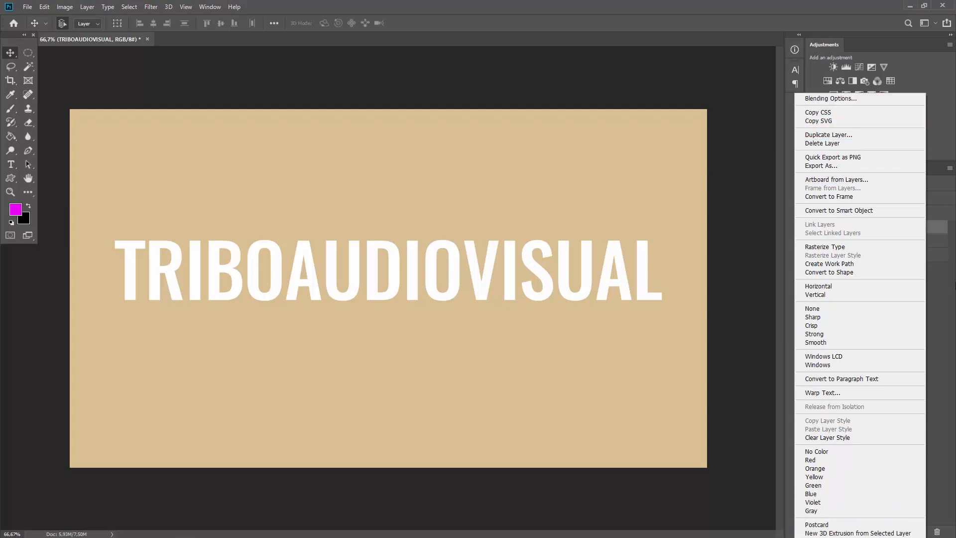
left_click(939, 285)
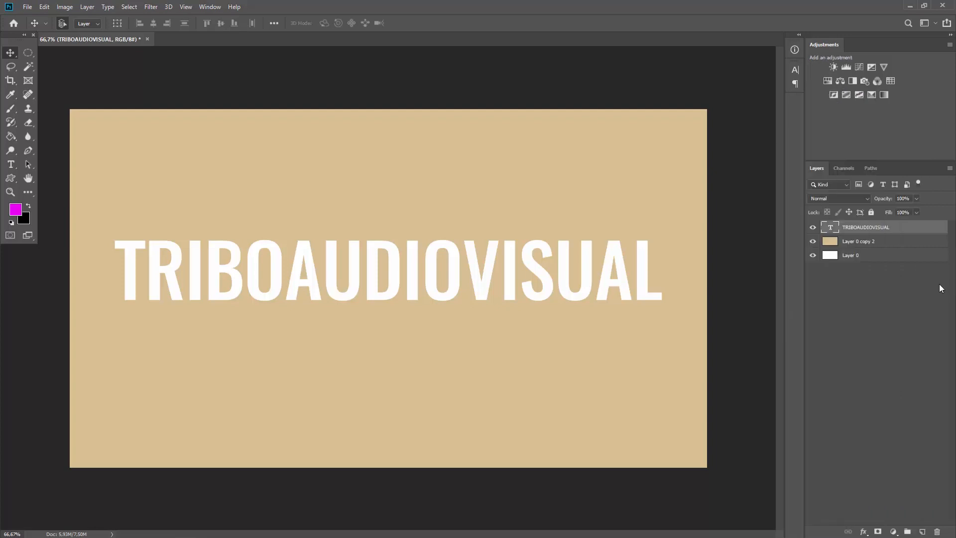
double_click(930, 228)
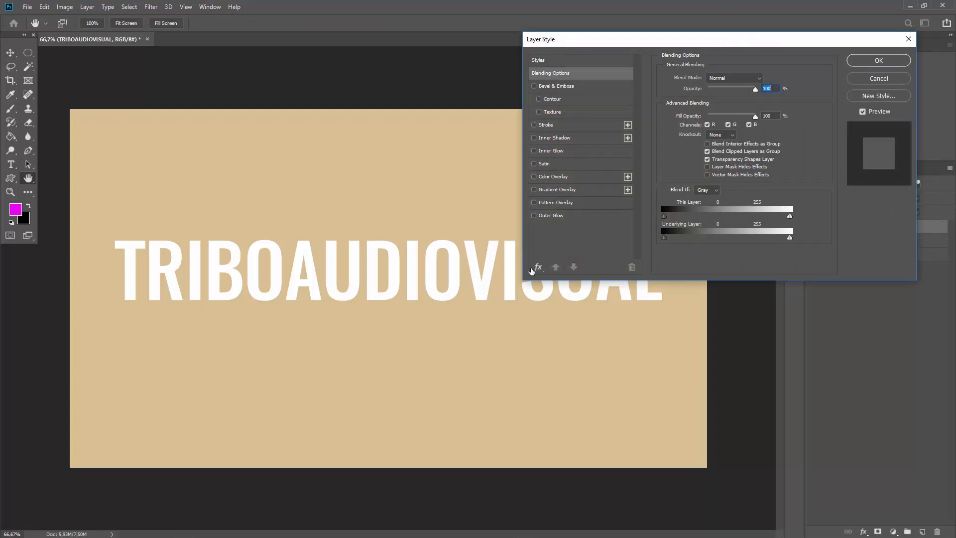
- Add a Drop Shadow effect to the TRIBOAUDIOVISUAL text and switch it back on
left_click(538, 267)
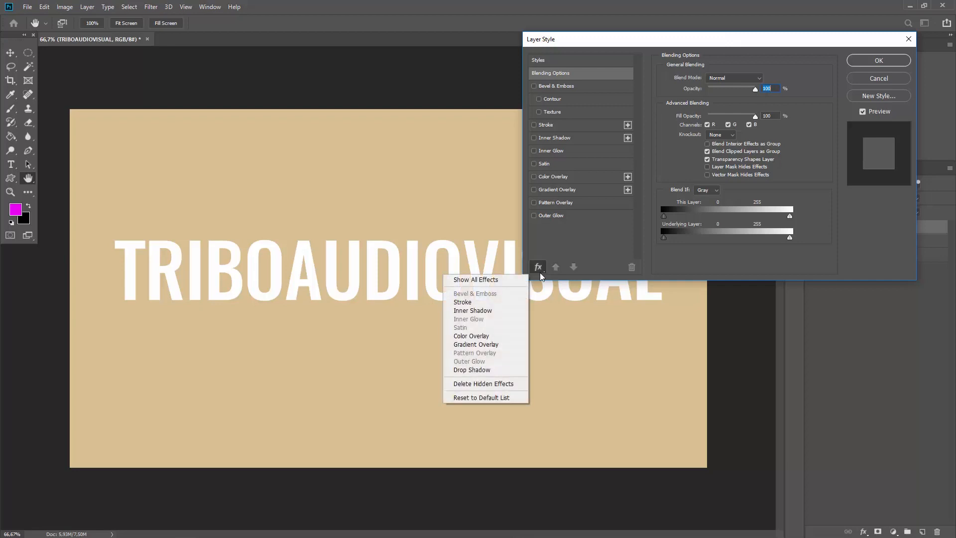
left_click(478, 370)
left_click(533, 229)
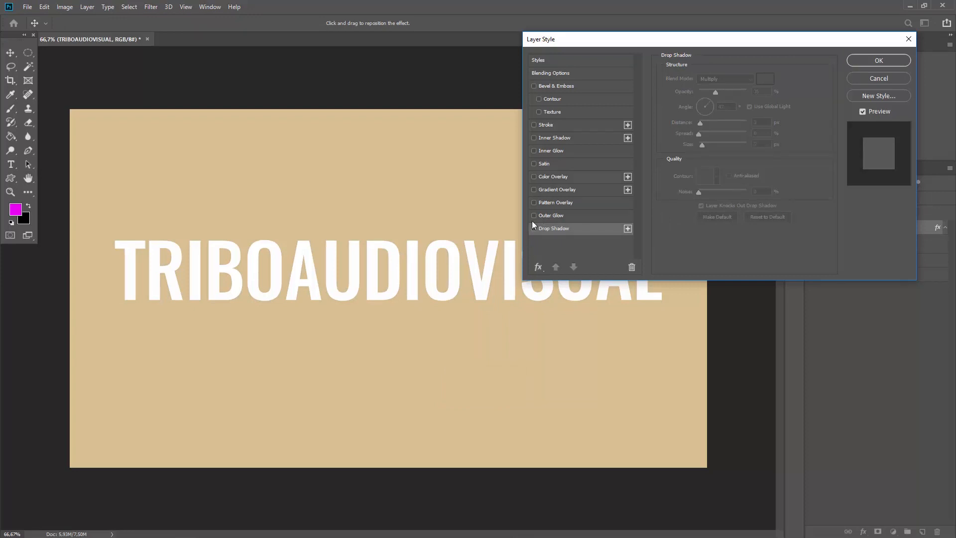
left_click(537, 267)
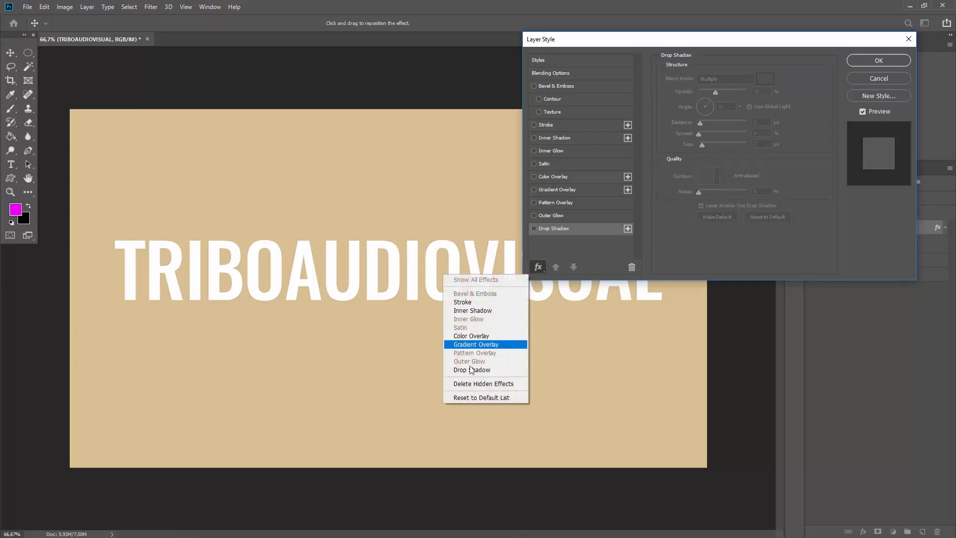
left_click(536, 241)
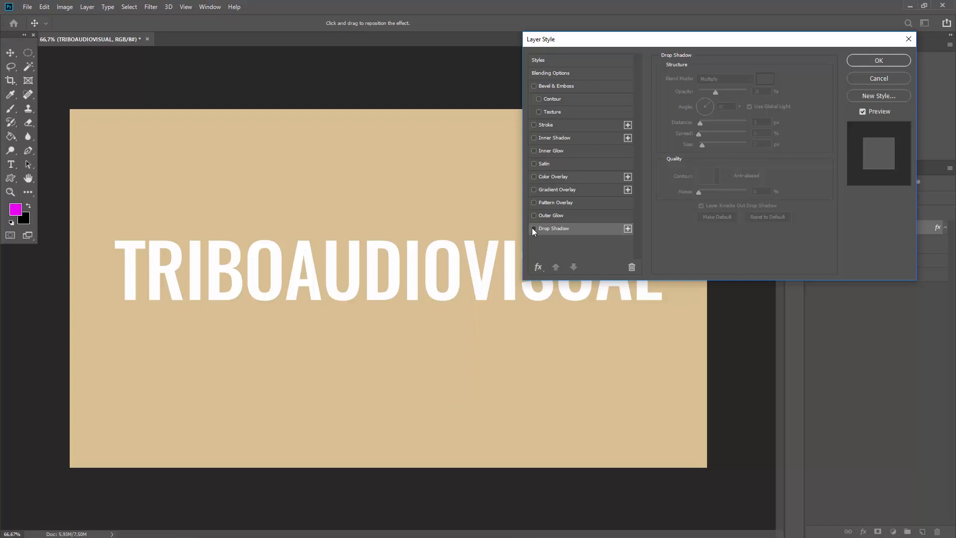
left_click(533, 228)
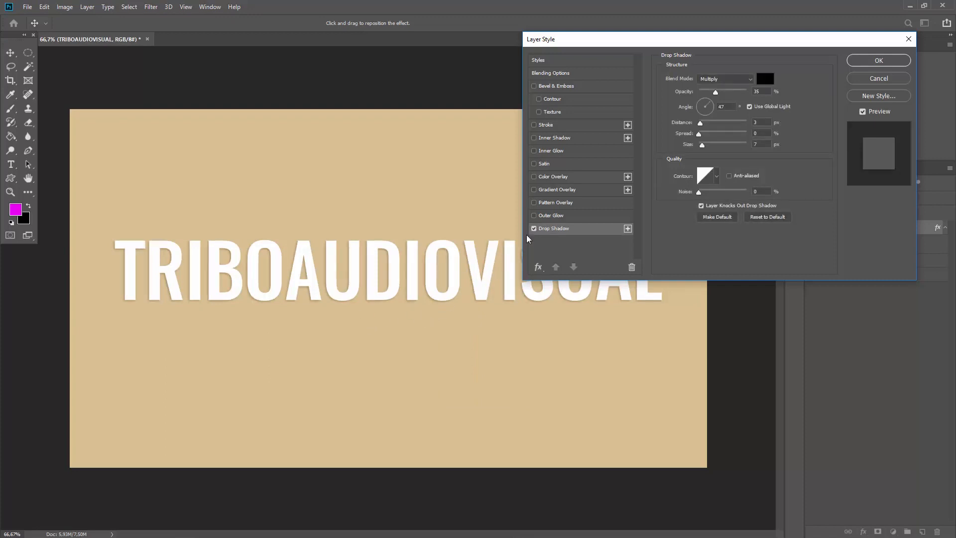
- Try 100% opacity, size 90, 125° angle and larger distance, then reset the shadow to defaults
left_click(533, 228)
left_click(533, 228)
left_click(533, 228)
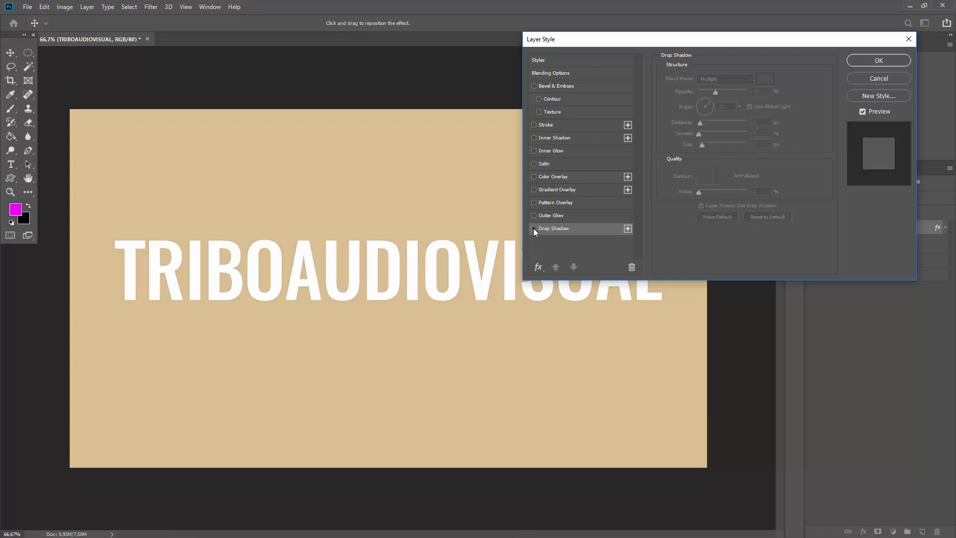
left_click(534, 228)
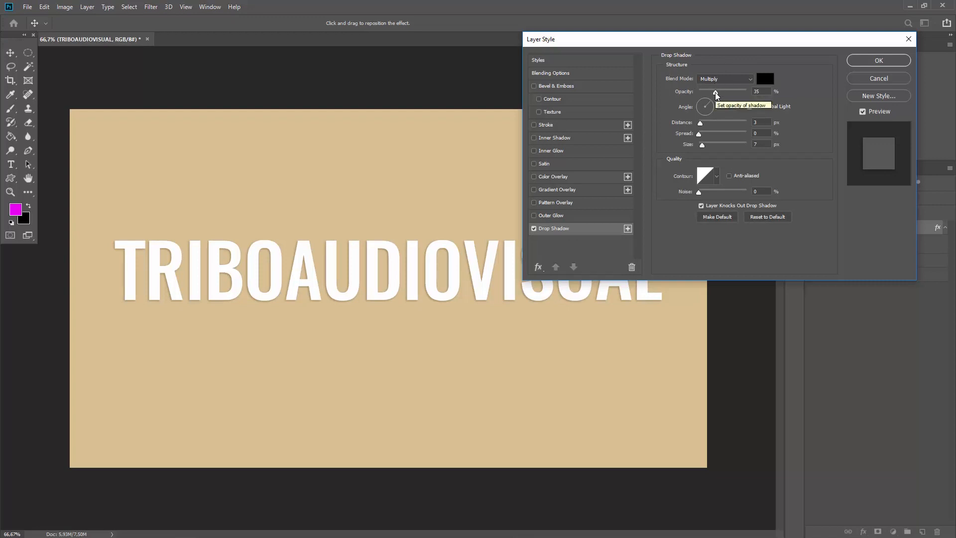
left_click_drag(715, 93, 766, 96)
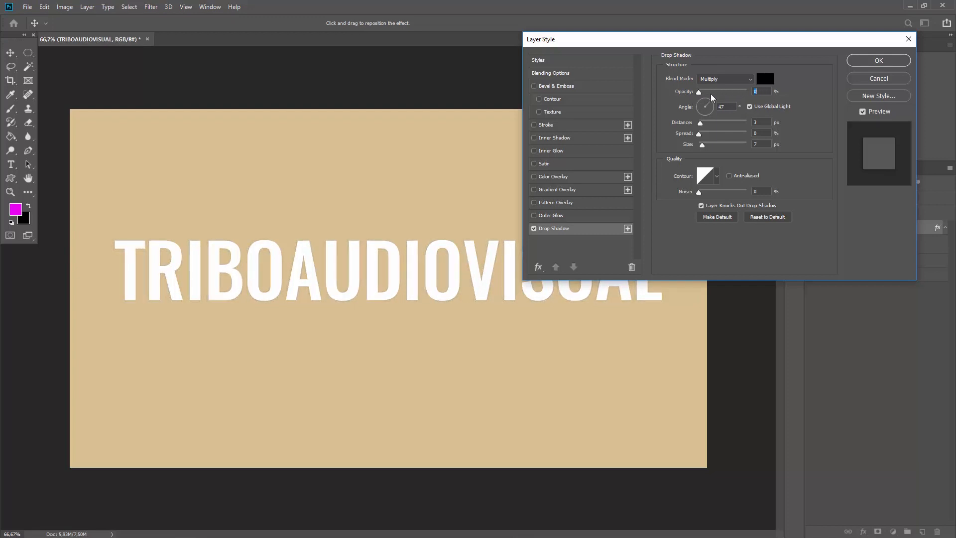
left_click_drag(701, 145, 718, 144)
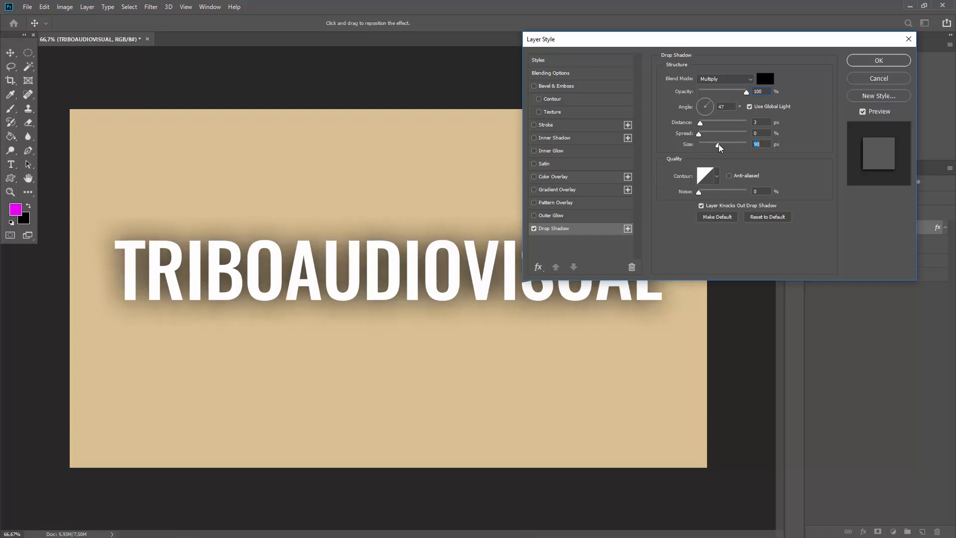
left_click(698, 97)
left_click_drag(702, 121, 729, 121)
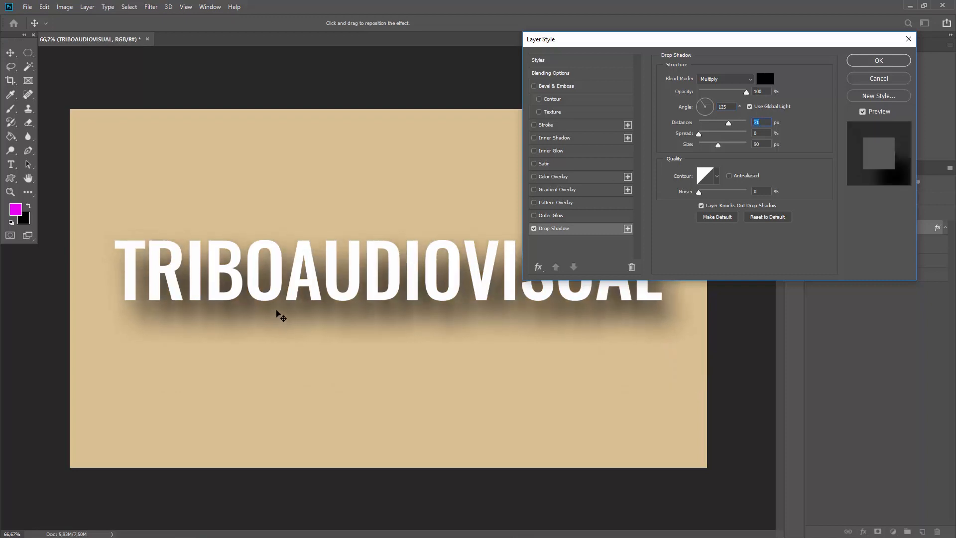
left_click_drag(277, 311, 256, 298)
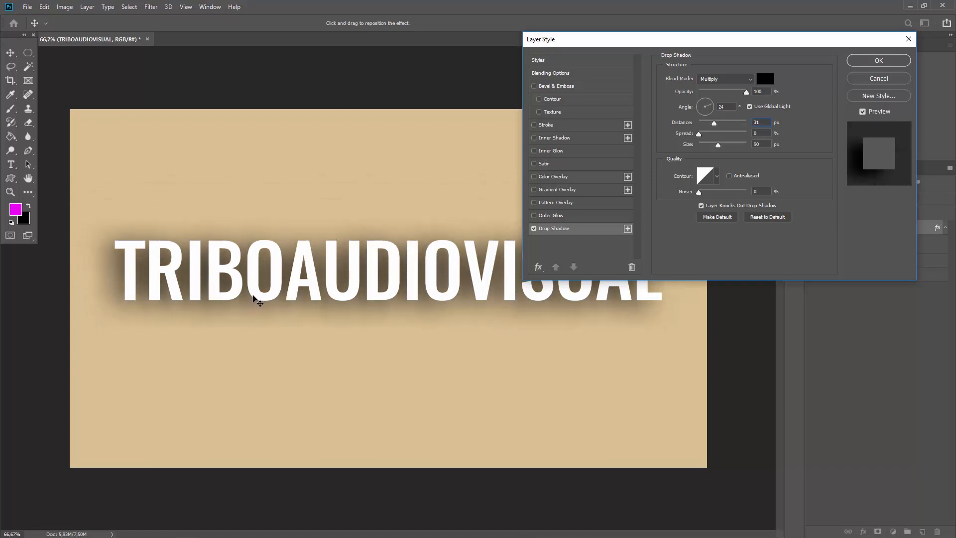
left_click(773, 217)
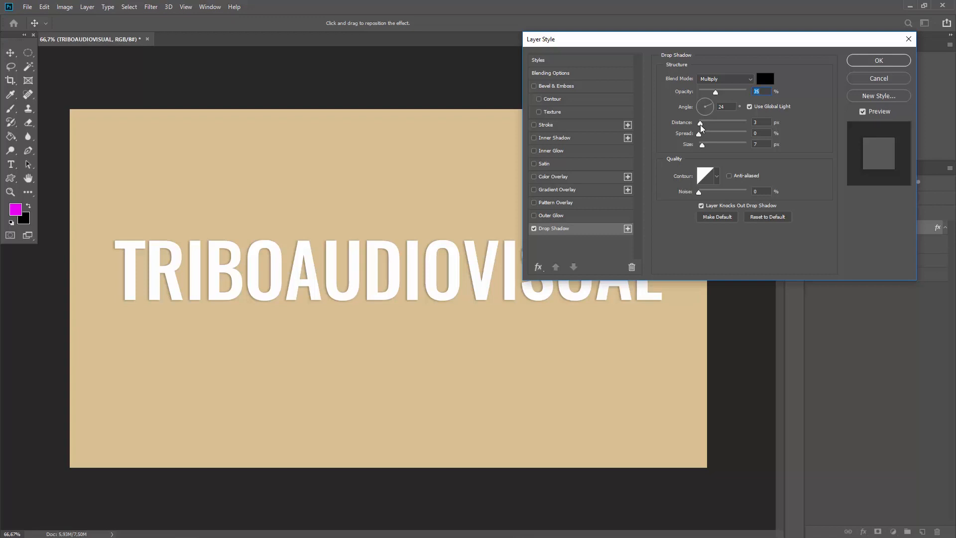
- Offset the shadow down-right to 47° and 47 px distance with 21 px size and lower opacity
left_click_drag(699, 123, 706, 144)
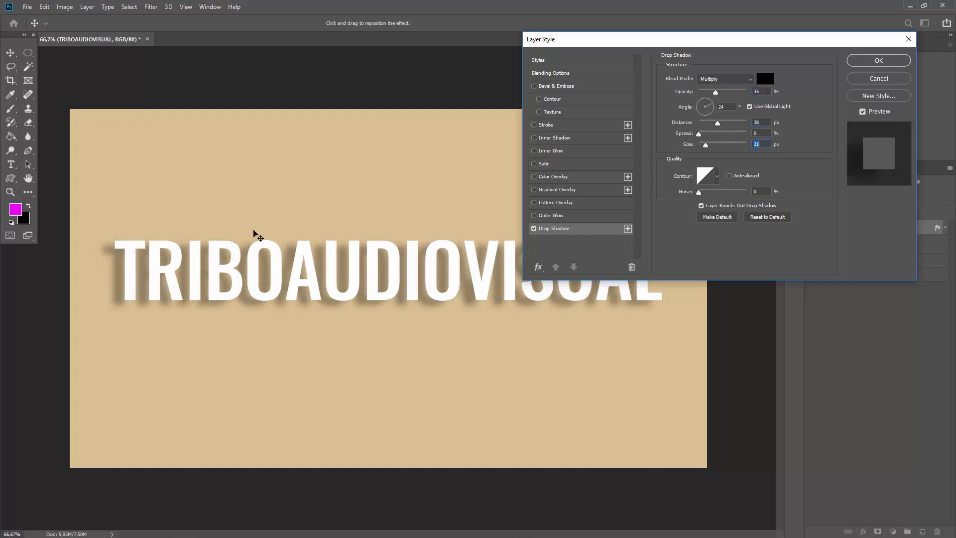
left_click_drag(117, 294, 118, 298)
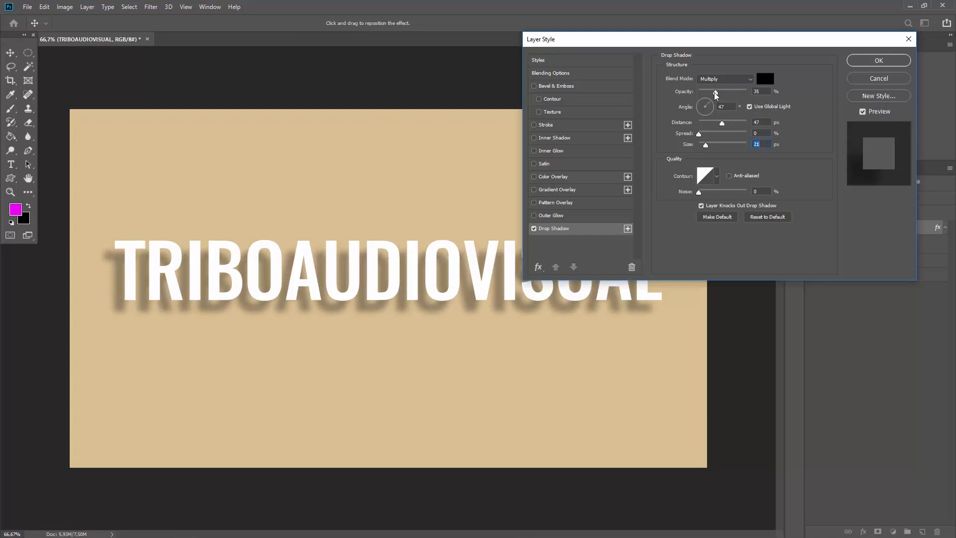
left_click_drag(715, 92, 711, 95)
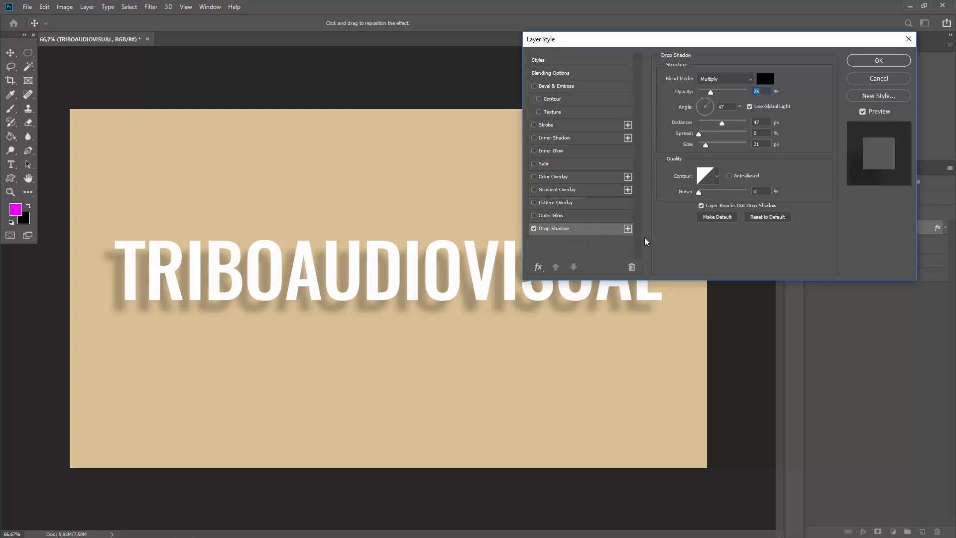
- Add a second drop shadow at 25 px distance, 21 px size and 17% opacity, then add a third
left_click(627, 229)
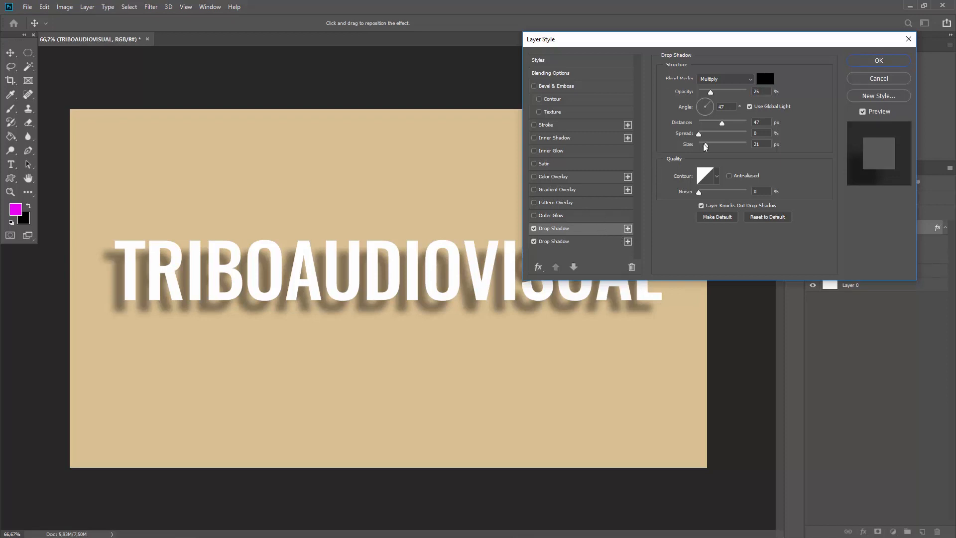
left_click_drag(704, 144, 690, 146)
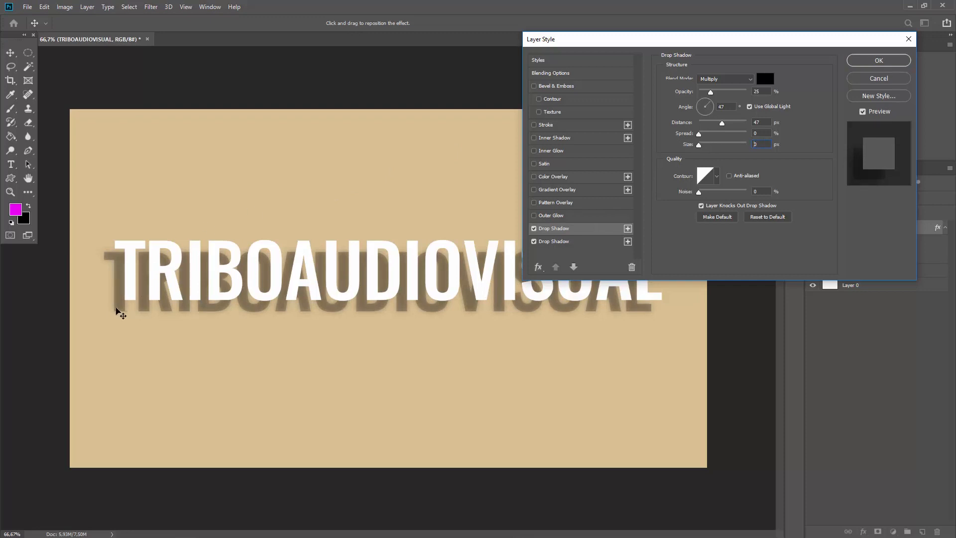
left_click_drag(116, 307, 119, 303)
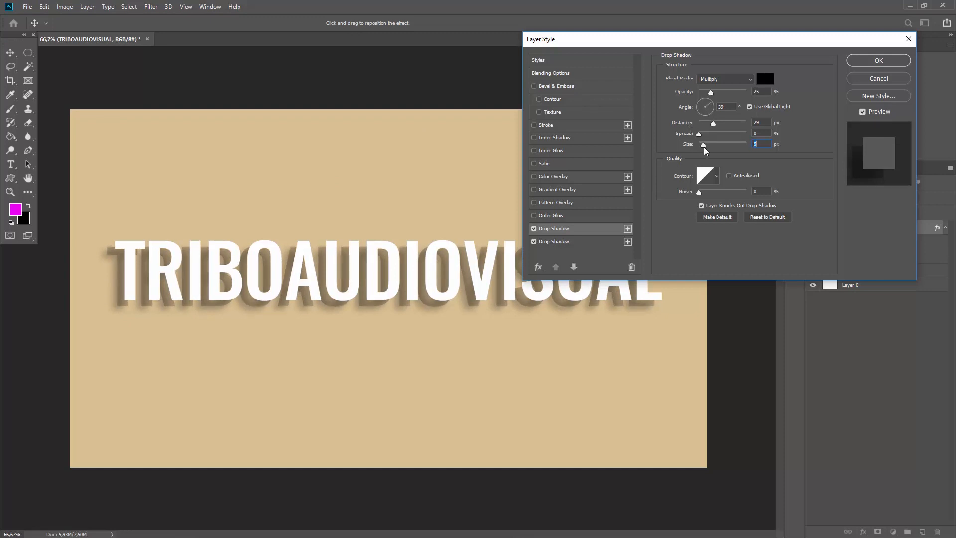
left_click_drag(701, 147, 698, 147)
left_click_drag(122, 308, 122, 304)
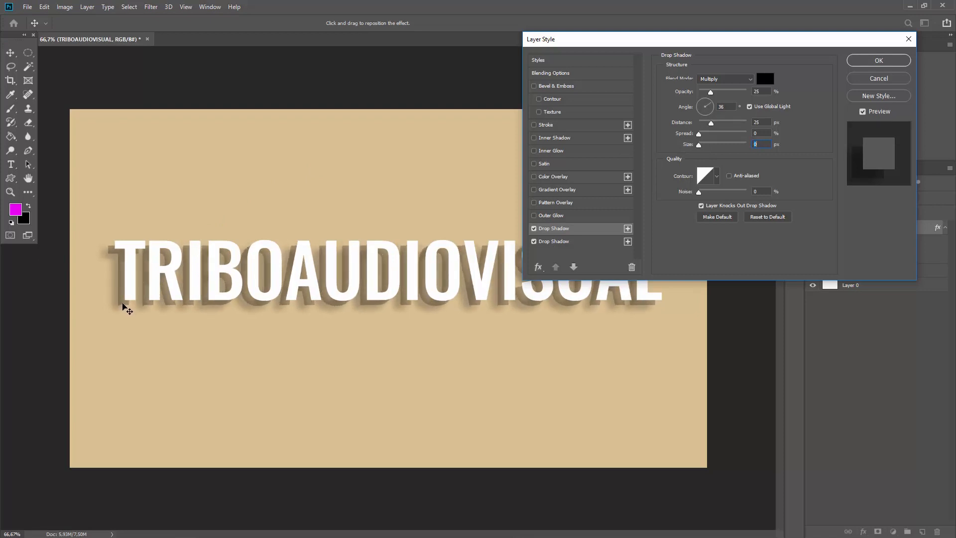
left_click_drag(698, 144, 707, 145)
left_click_drag(711, 92, 707, 93)
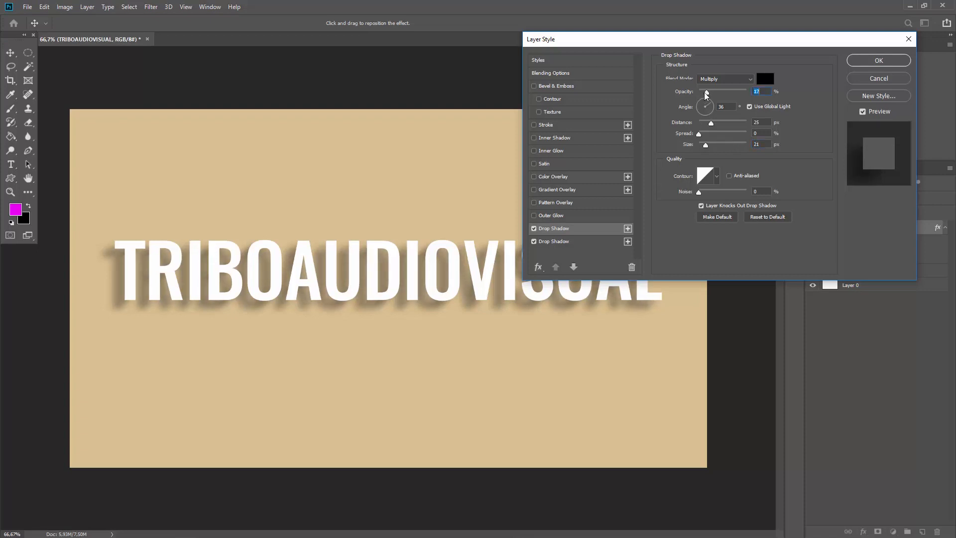
left_click(626, 229)
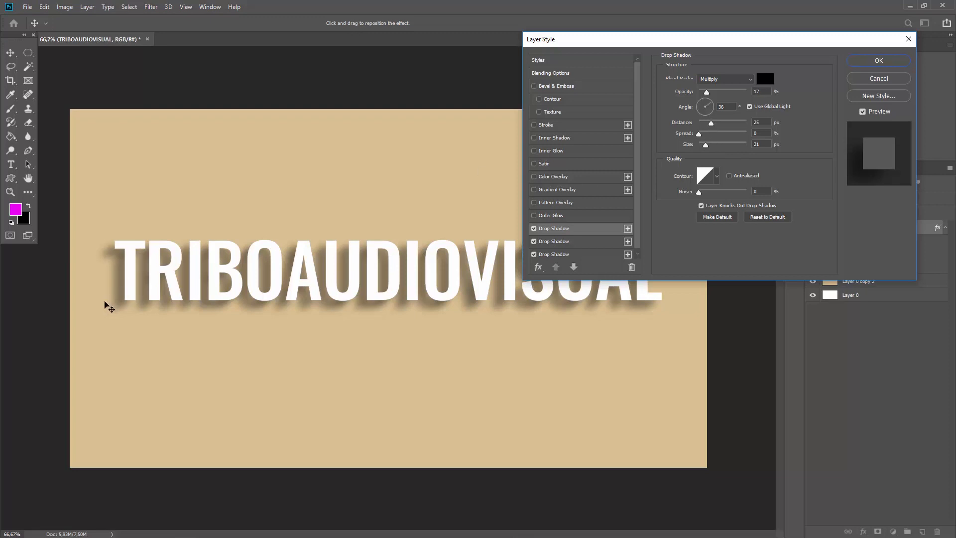
- Tune the third shadow to 33° angle, 14 px distance, 24 px size and about 15% opacity
mouse_move(123, 302)
left_mouse_down()
mouse_move(113, 275)
mouse_move(137, 290)
mouse_move(125, 307)
left_mouse_up()
key("2")
key("5")
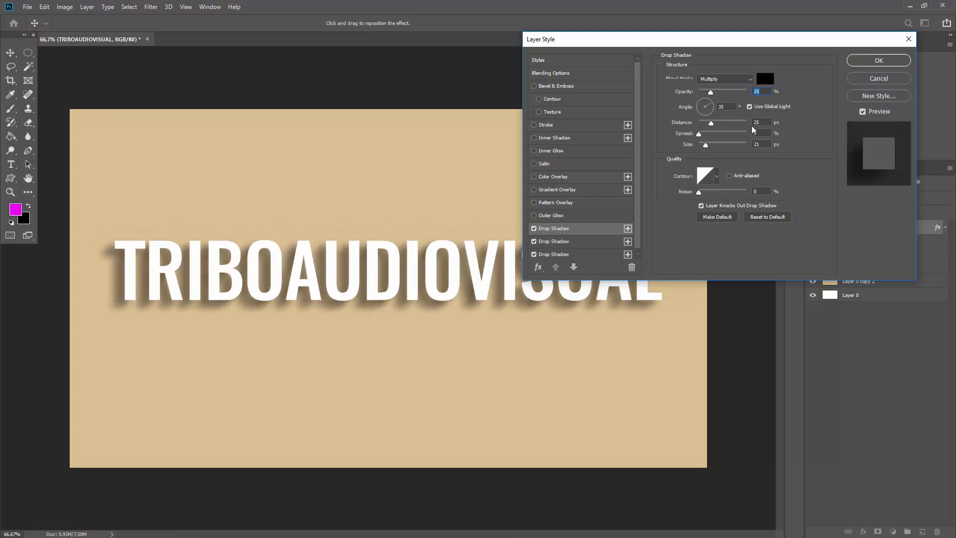
left_click_drag(706, 145, 698, 145)
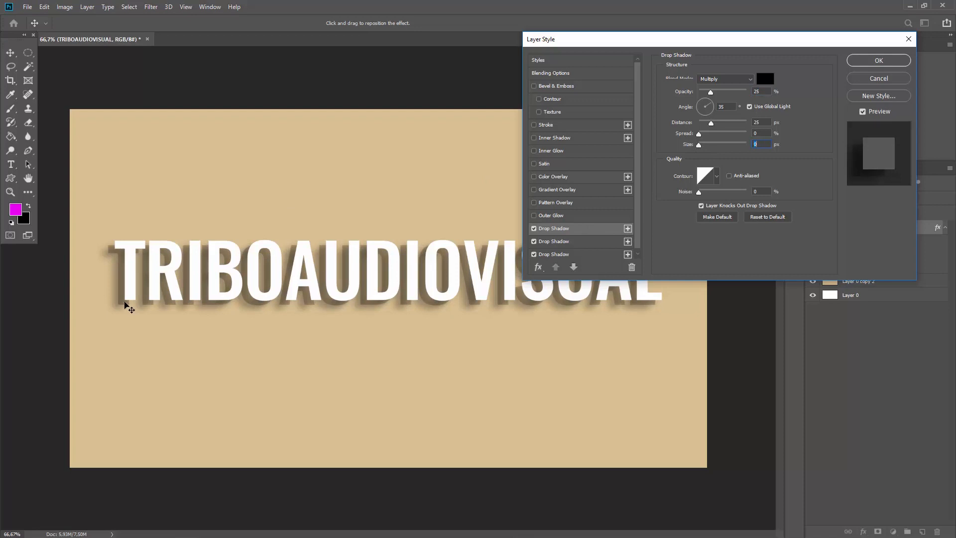
left_click_drag(128, 305, 126, 300)
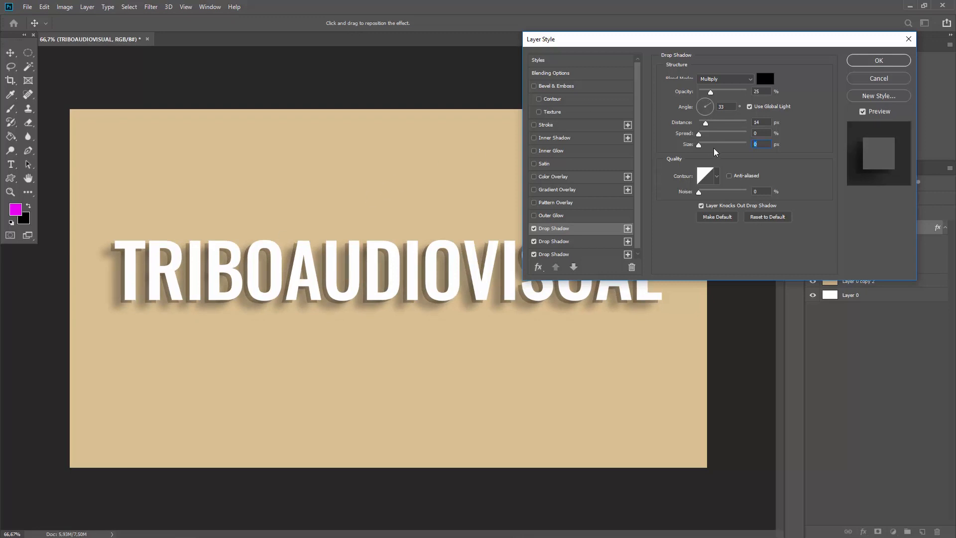
left_click_drag(703, 144, 706, 144)
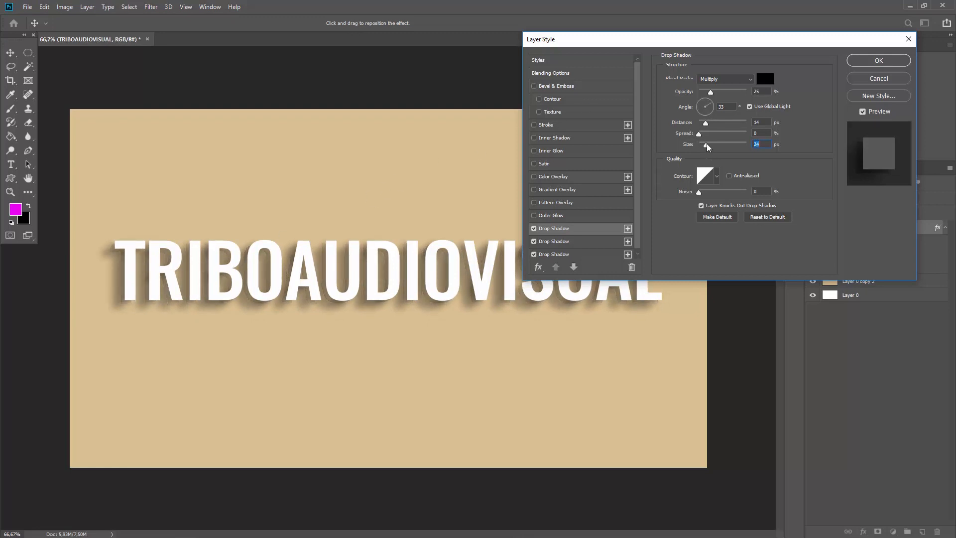
left_click_drag(710, 92, 707, 92)
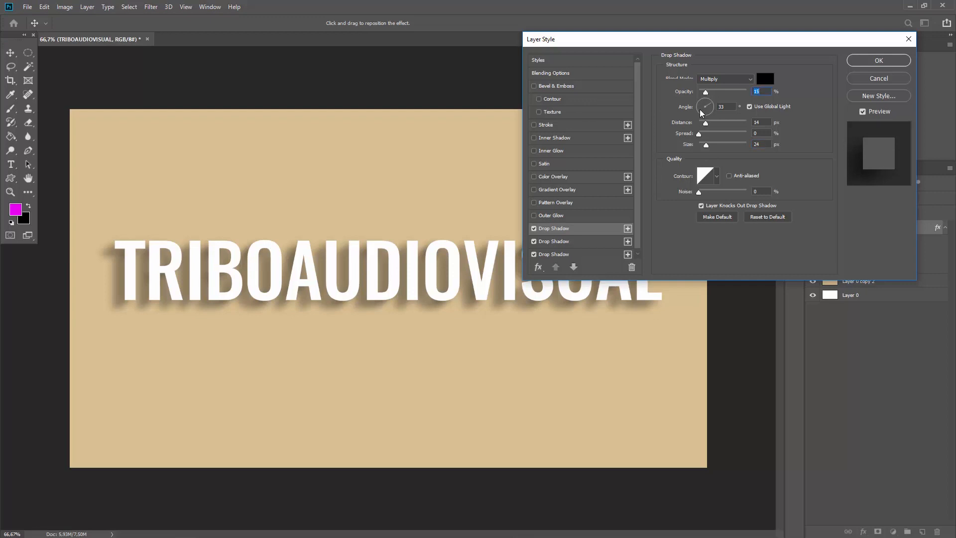
- Add a fourth drop shadow at 26°, 11 px distance, small size and 11% opacity
left_click(628, 227)
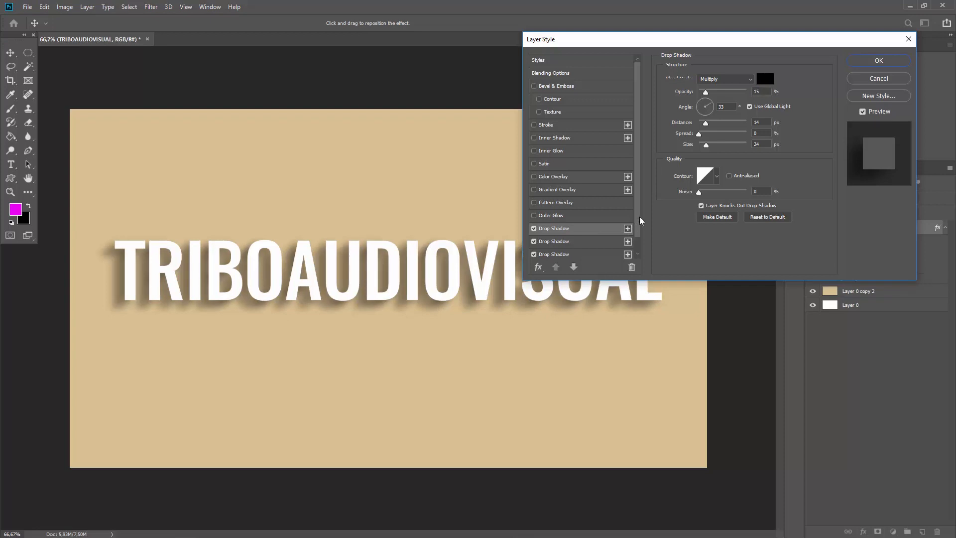
left_click_drag(705, 146, 669, 145)
left_click_drag(120, 298, 122, 298)
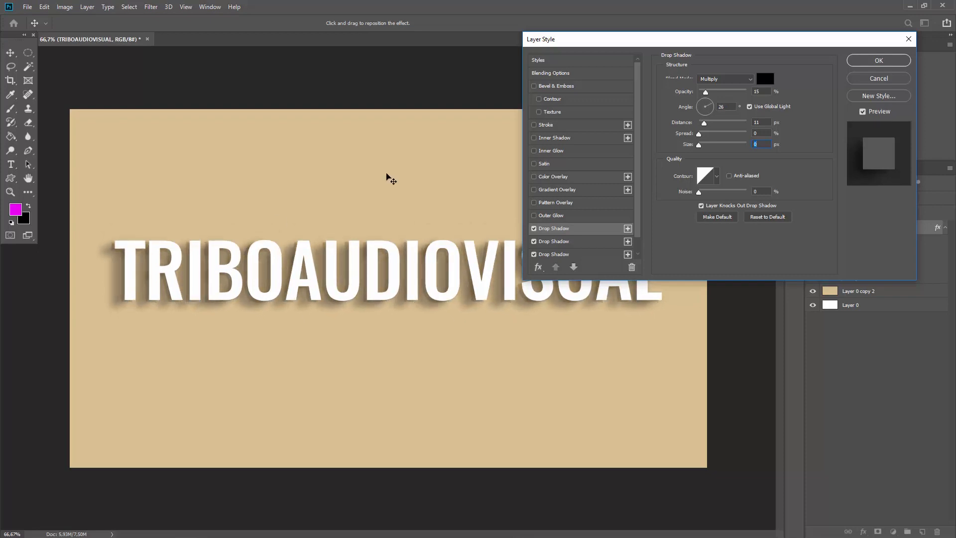
left_click_drag(698, 145, 704, 148)
left_click_drag(705, 93, 704, 96)
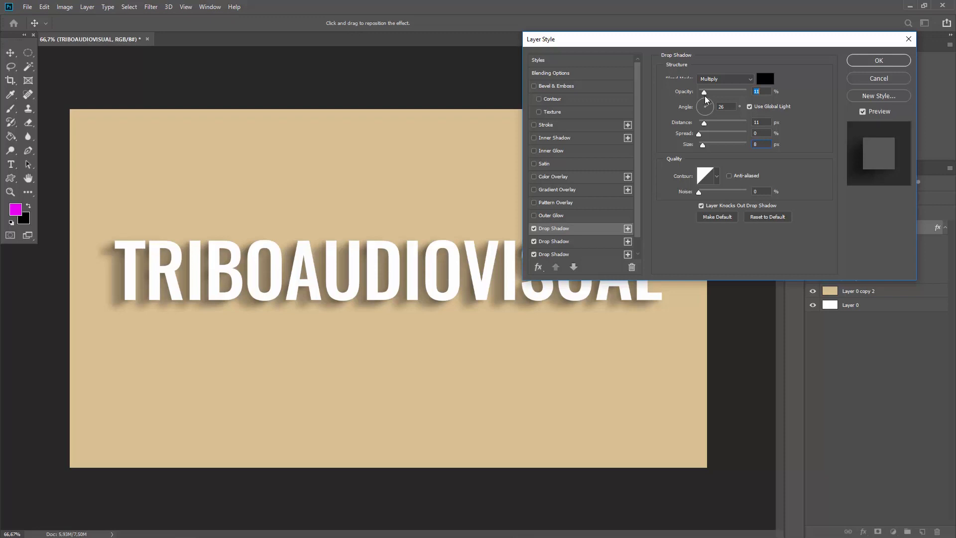
- Apply the four drop shadows and toggle the text's Effects visibility off and back on
left_click(878, 59)
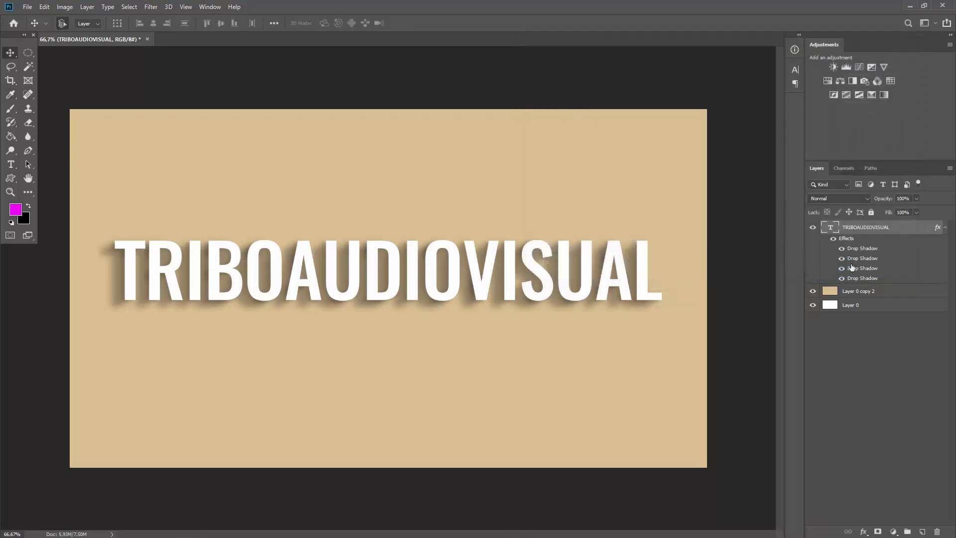
left_click(833, 239)
left_click(833, 238)
- Hide the individual drop shadows one by one, then turn them all back on to compare
left_click(841, 268)
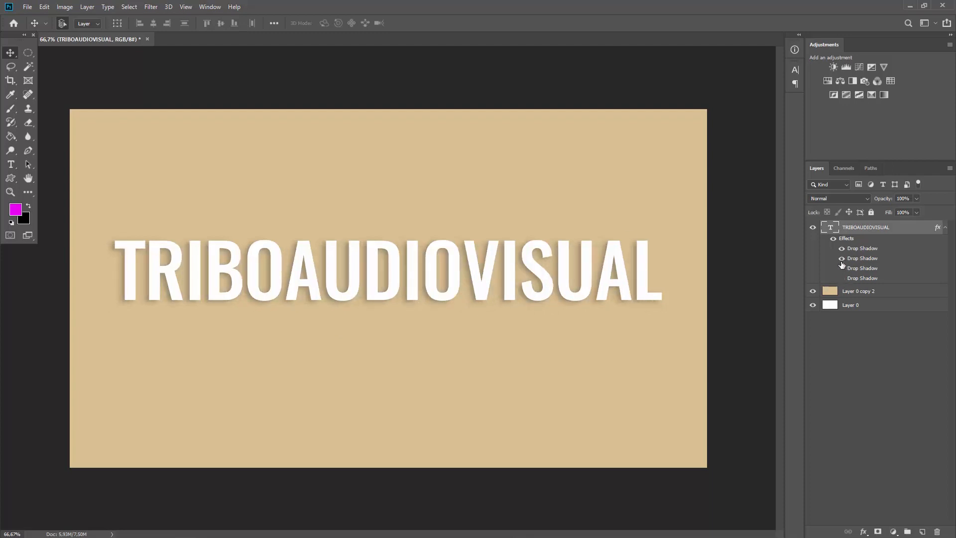
left_click(841, 258)
left_click(841, 249)
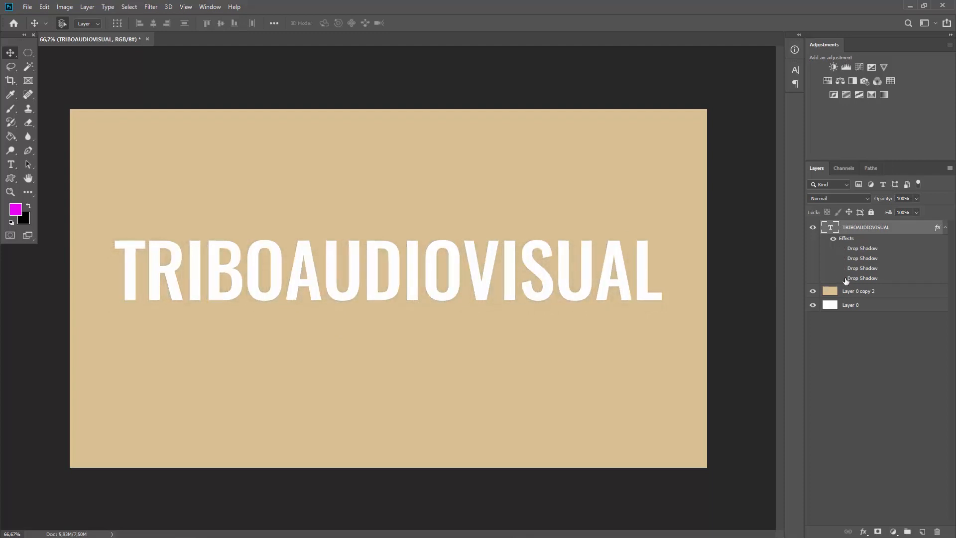
left_click(841, 279)
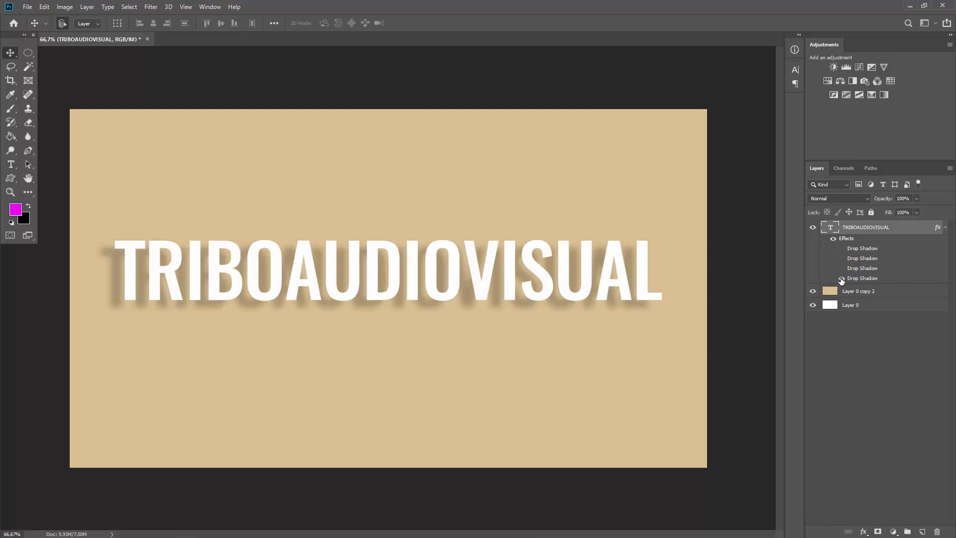
left_click(842, 268)
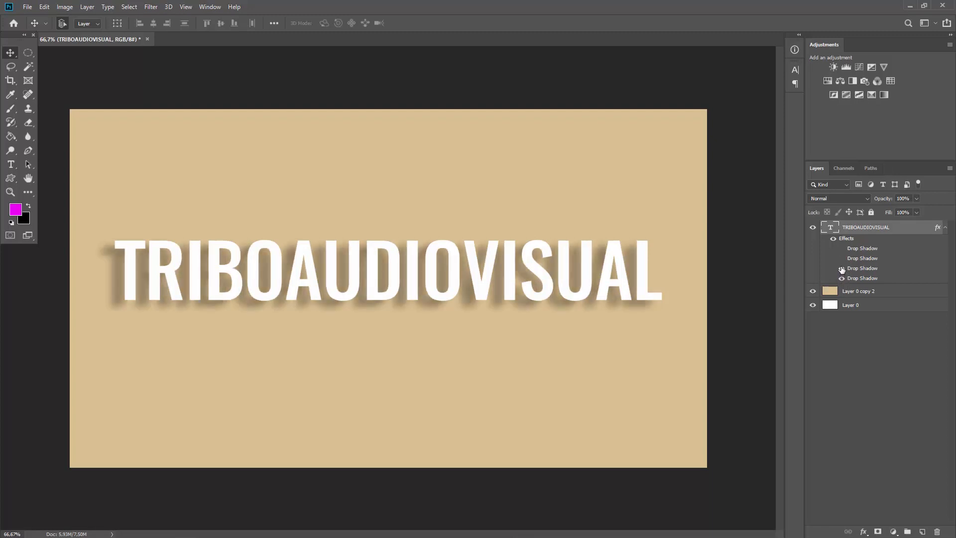
left_click(842, 258)
left_click(842, 248)
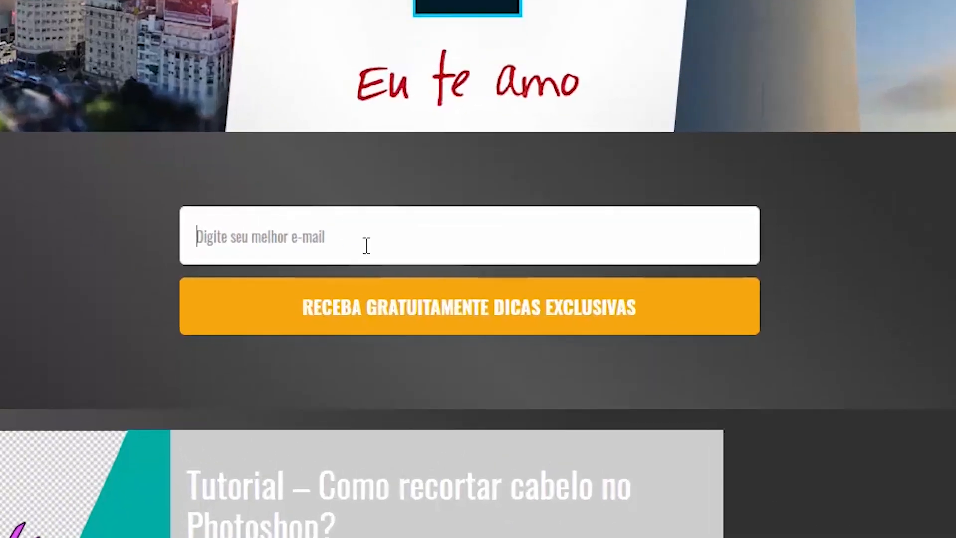
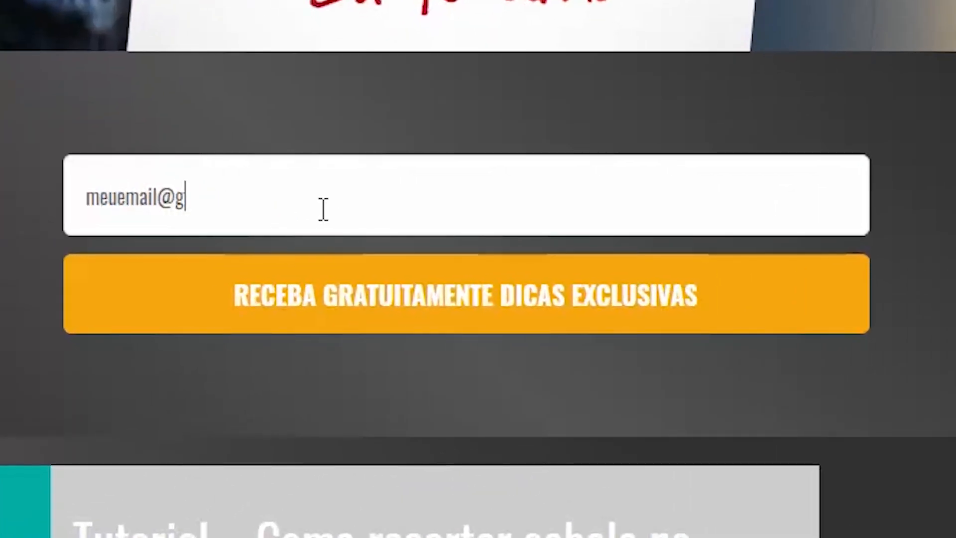